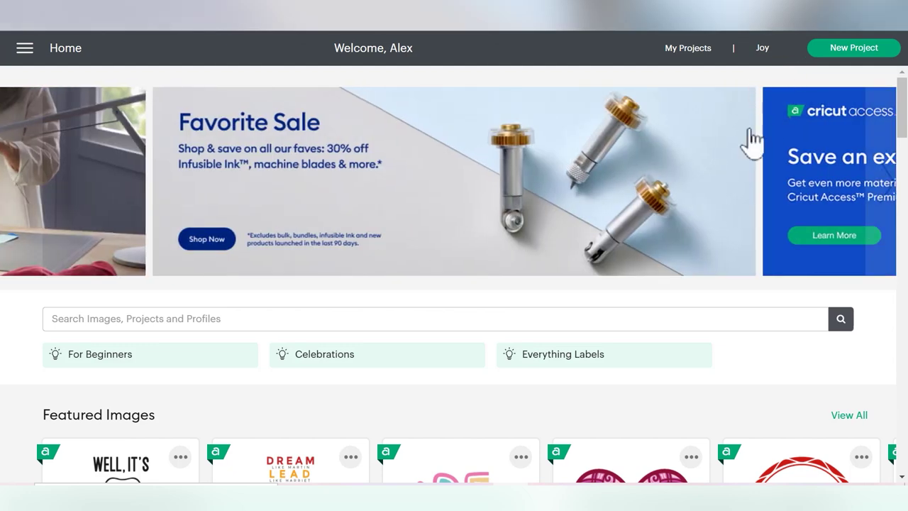
# - Begin a Home page search for birthday designs, with 'bir' entered so far
pyautogui.moveTo(619, 283)
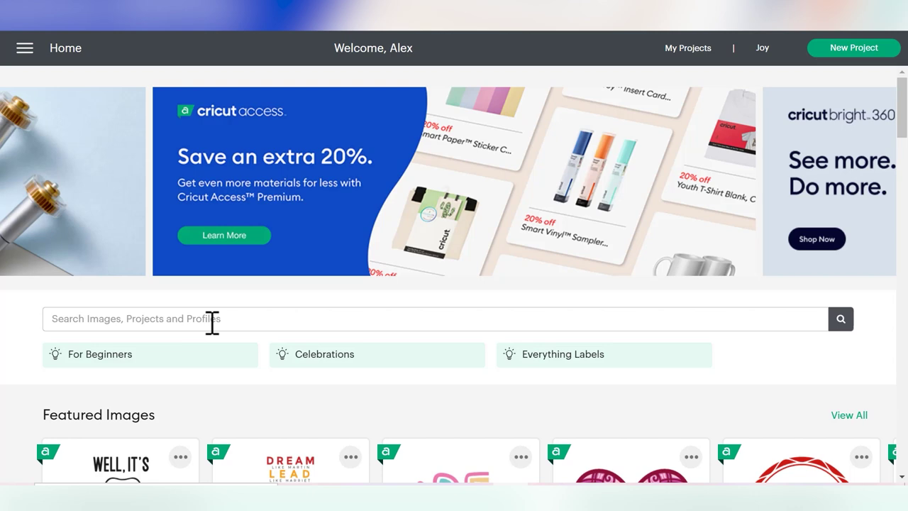
# - Search for 'birthday card' and note the 8204 results found
pyautogui.write('bir')
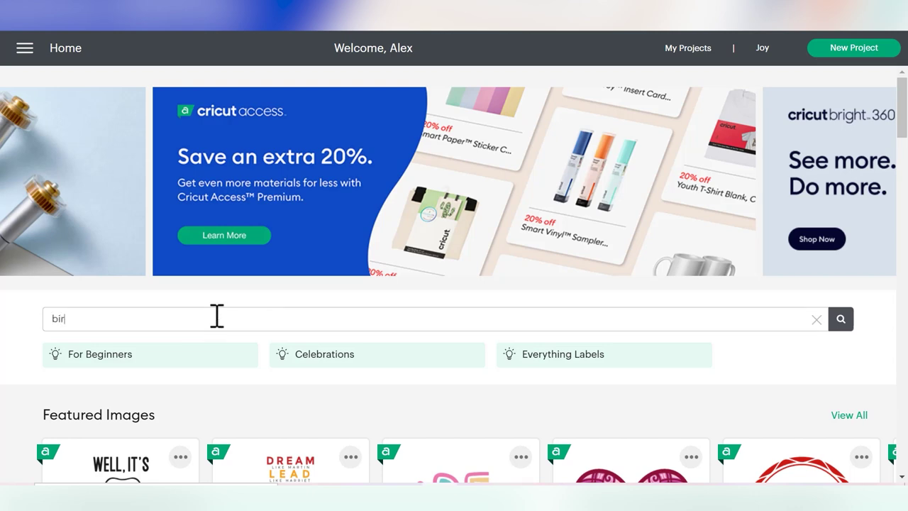
pyautogui.write('thday card')
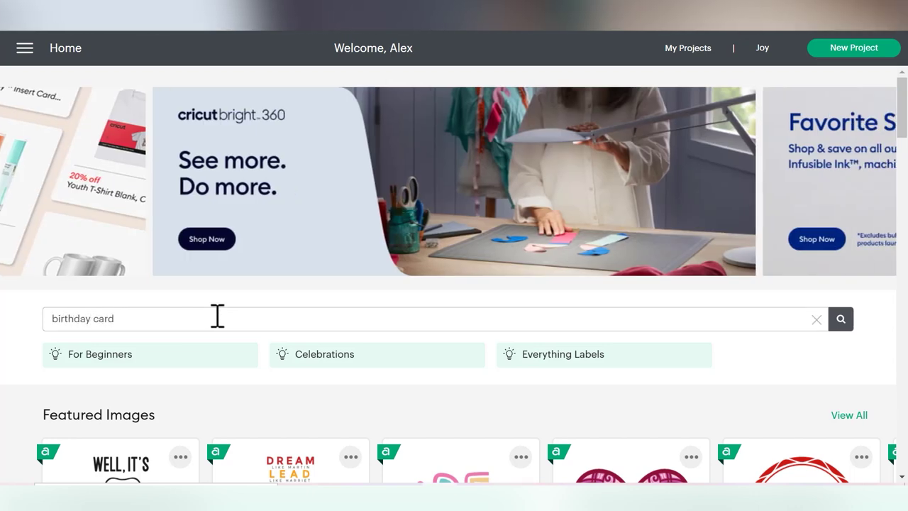
pyautogui.click(839, 320)
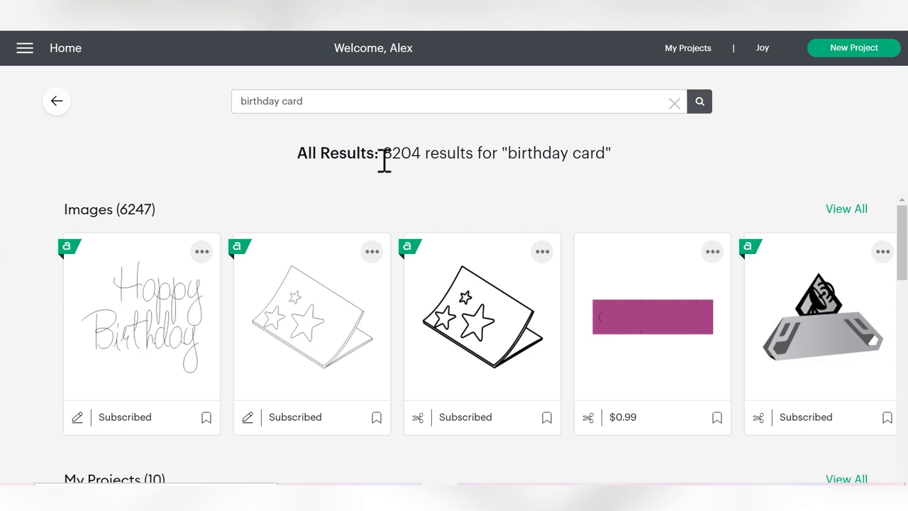
pyautogui.moveTo(383, 160); pyautogui.dragTo(421, 156)
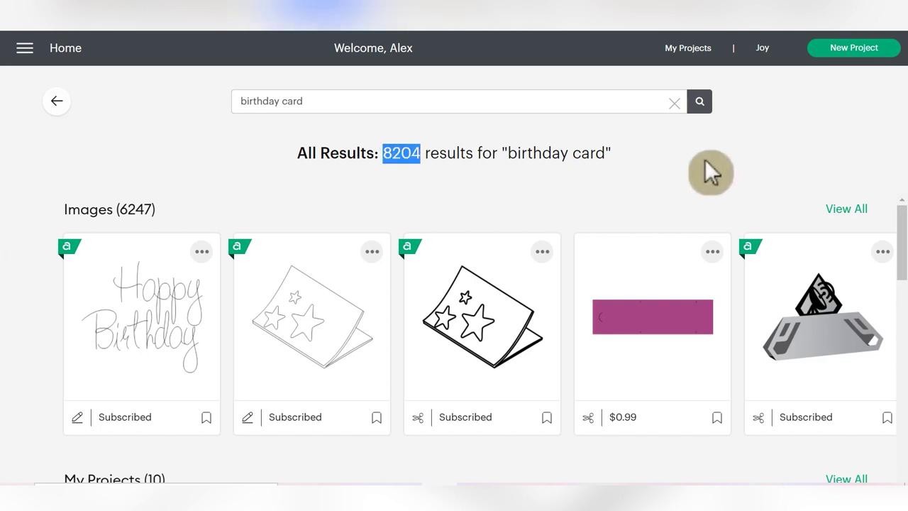
pyautogui.click(691, 158)
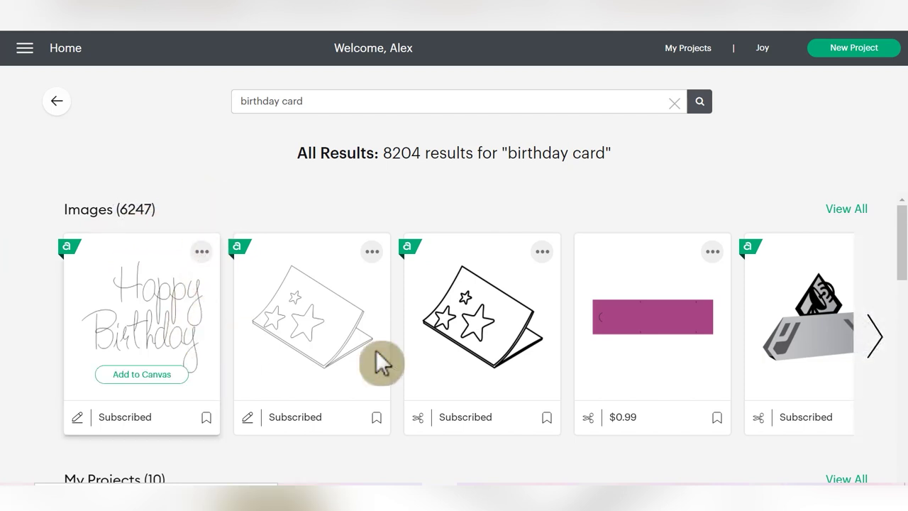
# - Page through the image results to the last set, then back to the first
pyautogui.click(875, 336)
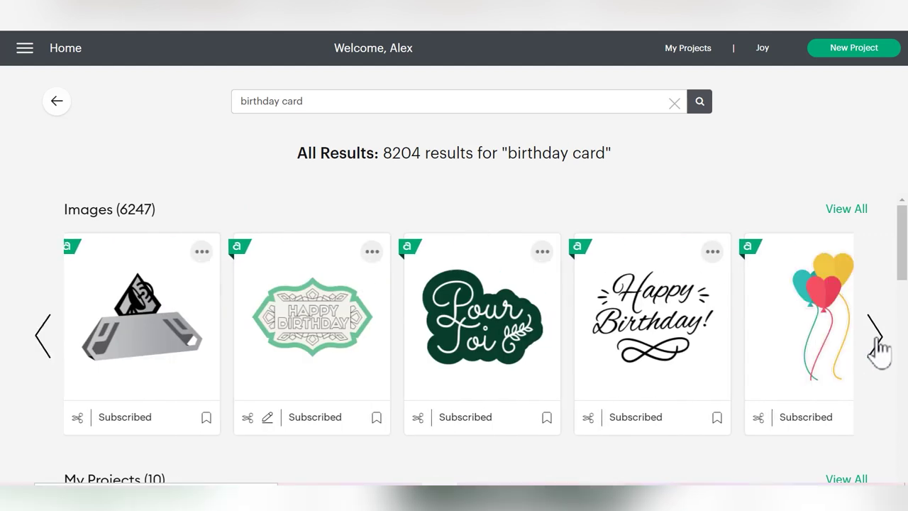
pyautogui.click(877, 348)
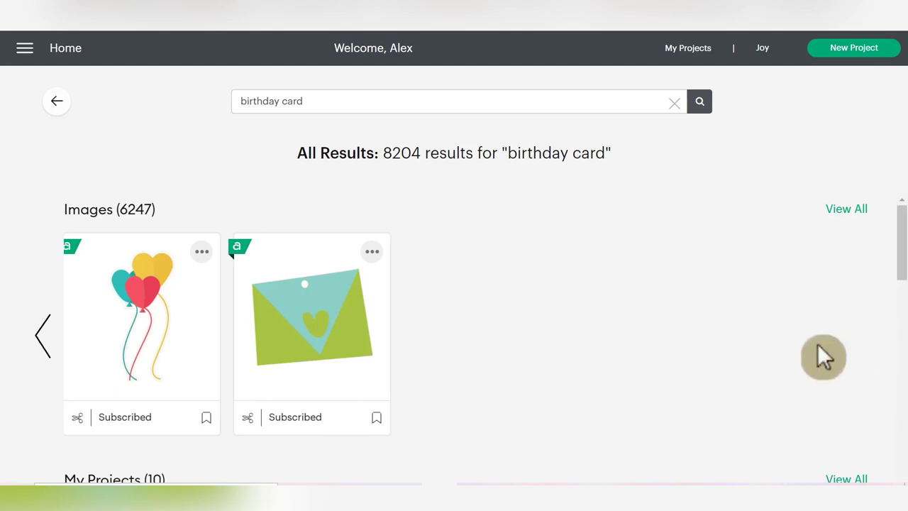
pyautogui.click(44, 342)
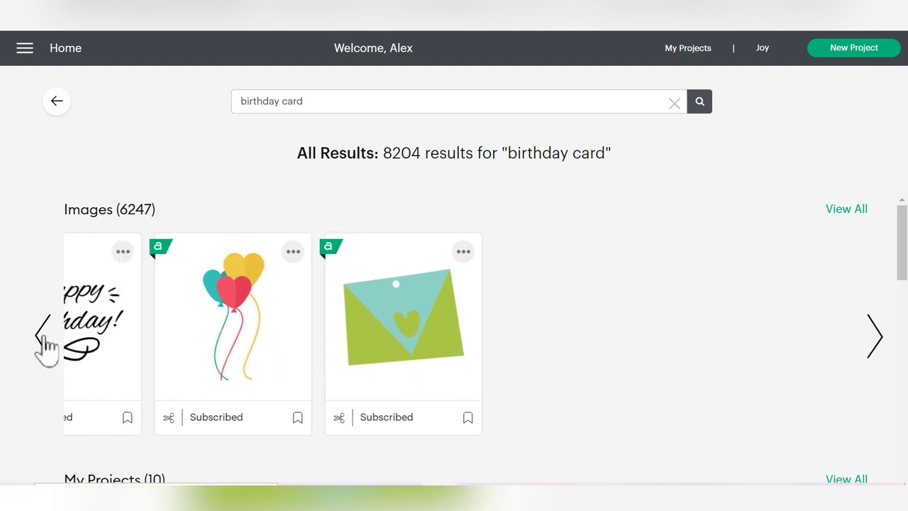
pyautogui.click(44, 342)
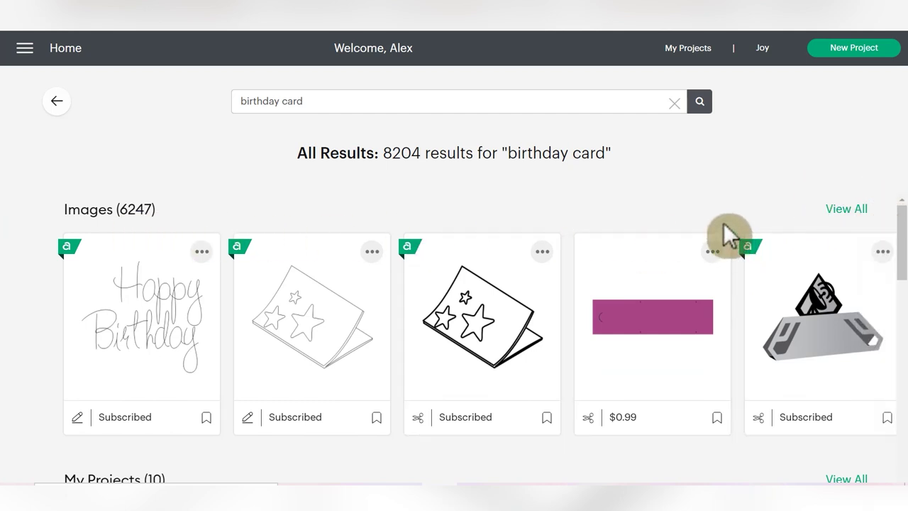
# - Scroll past My Projects to the row of 1516 Cricut birthday card projects
pyautogui.scroll(-2, 723, 224)
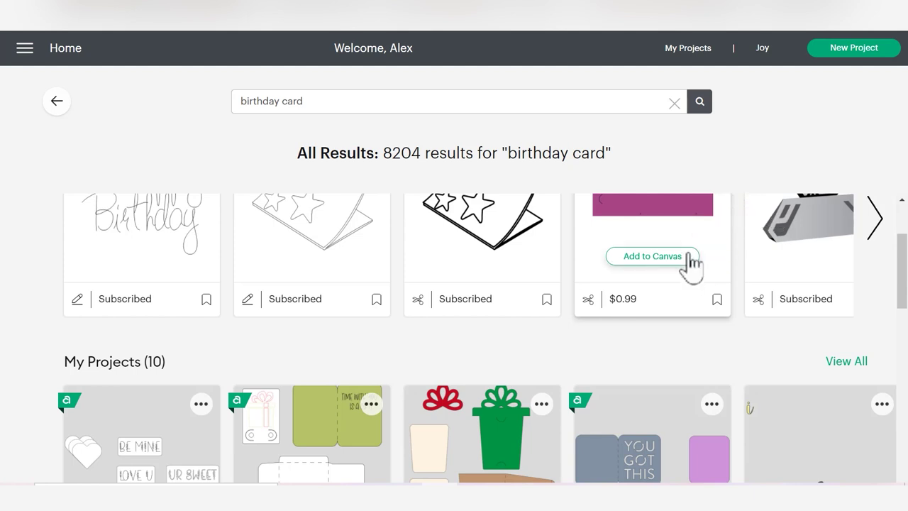
pyautogui.scroll(-2, 688, 264)
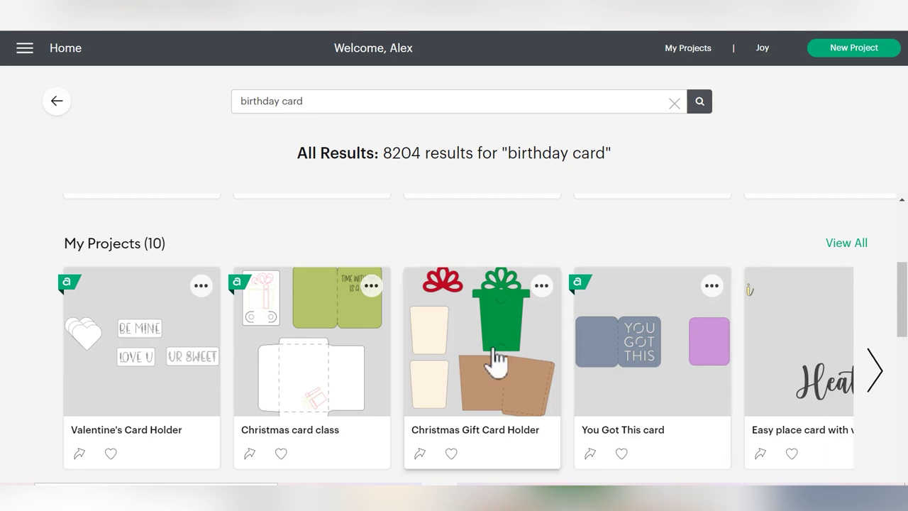
pyautogui.click(166, 423)
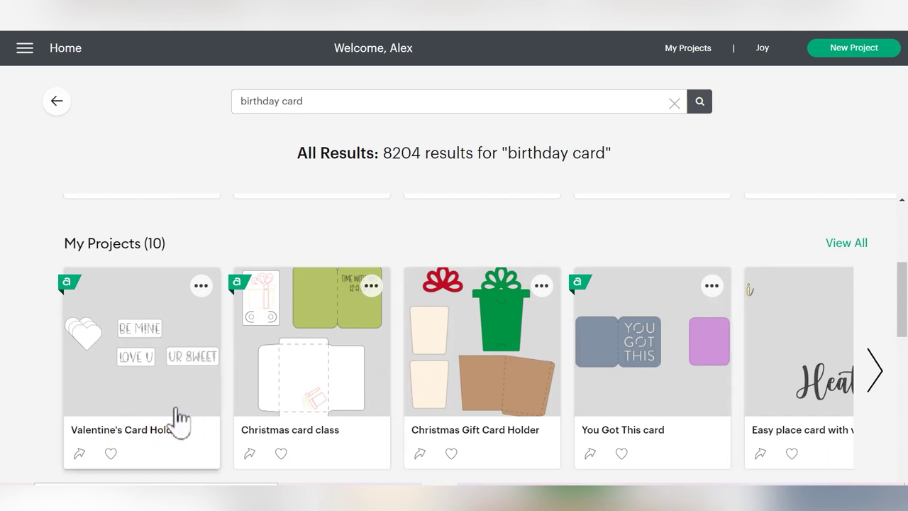
pyautogui.click(190, 424)
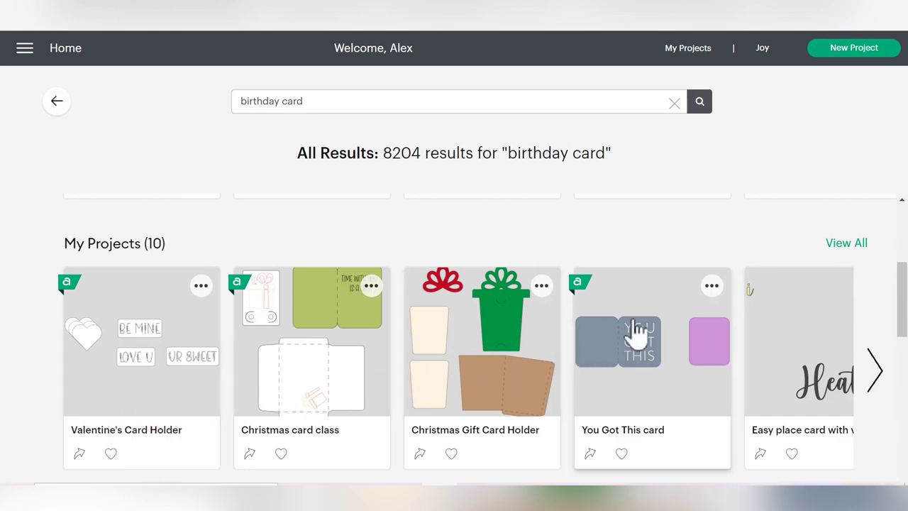
pyautogui.scroll(-3, 634, 331)
pyautogui.scroll(-2, 635, 330)
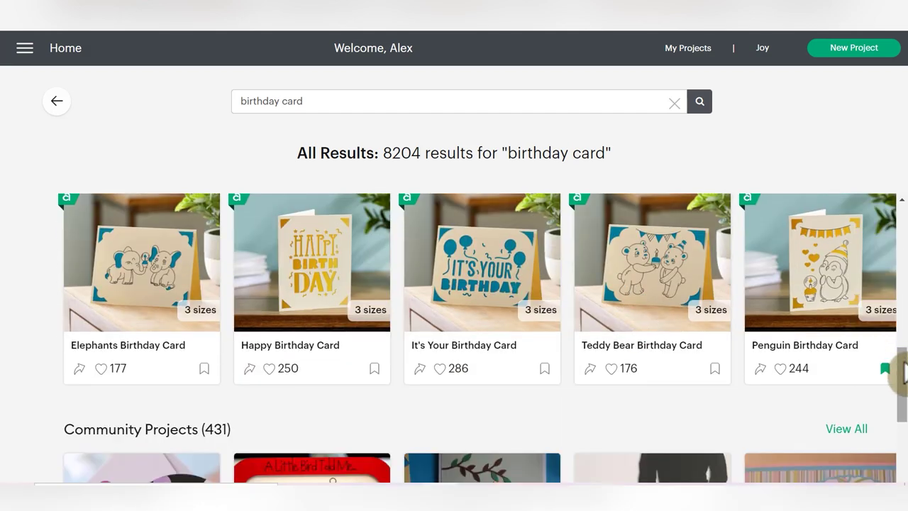
pyautogui.scroll(1, 904, 372)
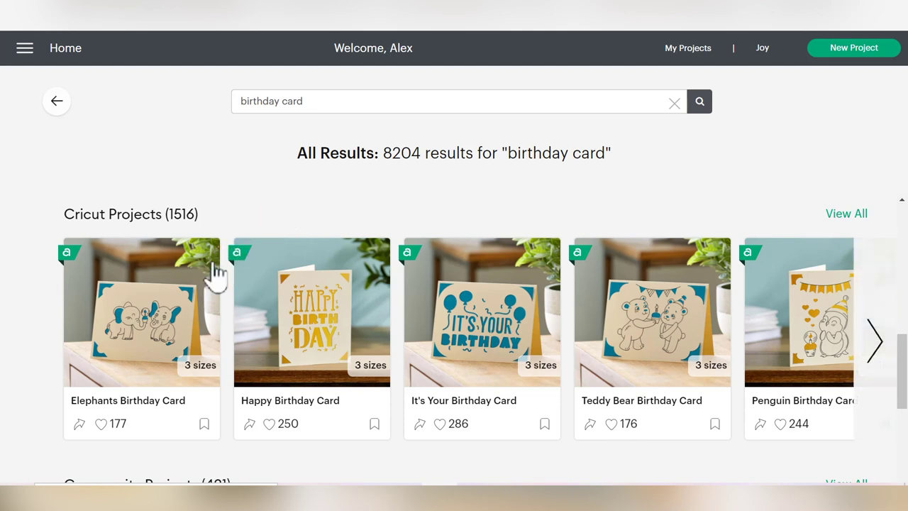
# - Page through the Cricut card projects and back, then scroll down to the 431 Community Projects
pyautogui.click(876, 345)
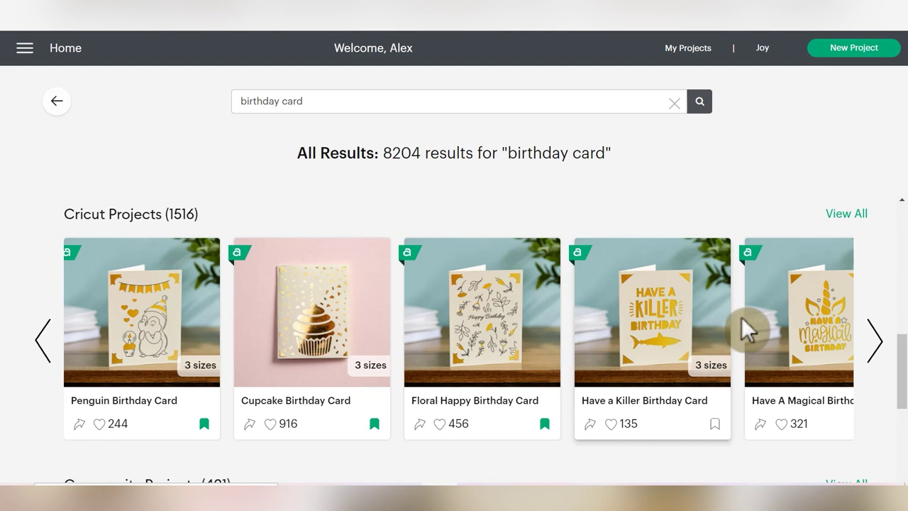
pyautogui.click(877, 342)
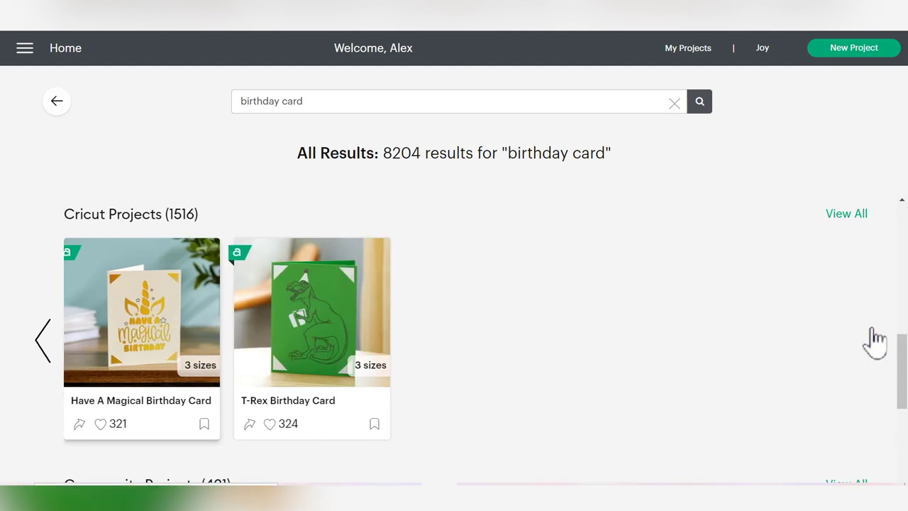
pyautogui.click(41, 343)
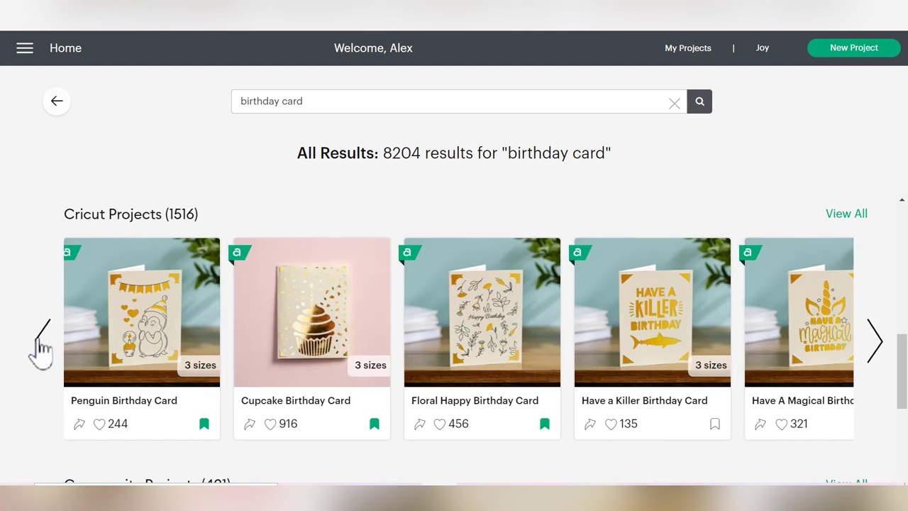
pyautogui.click(40, 345)
pyautogui.click(39, 345)
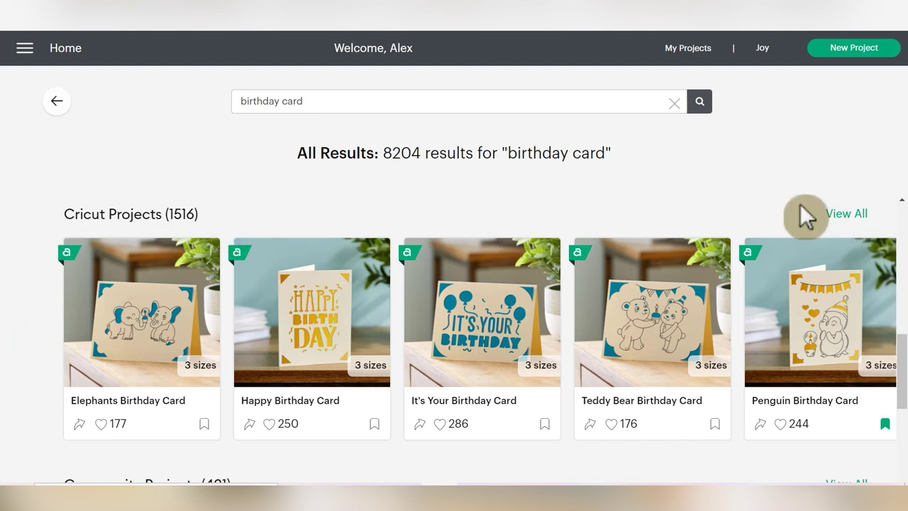
pyautogui.scroll(-1, 768, 216)
pyautogui.scroll(-3, 763, 206)
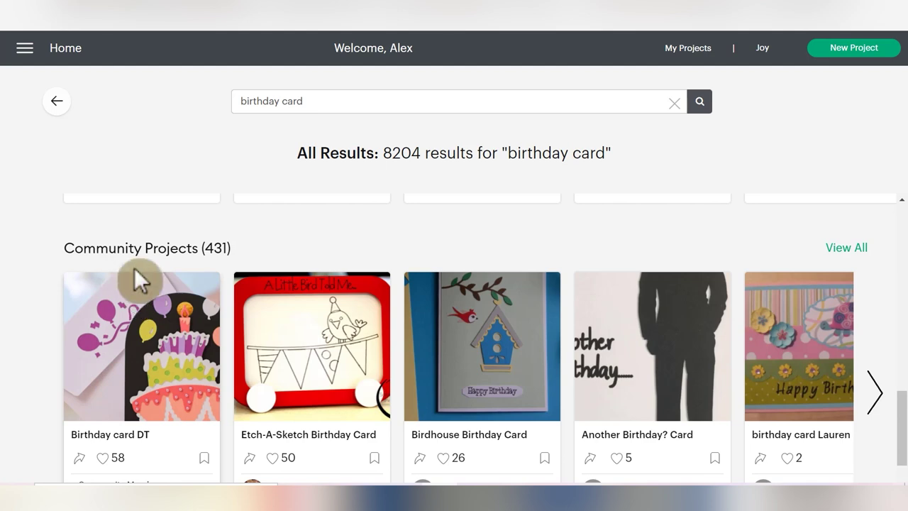
# - Page to the last community birthday cards, such as Music Gold Birthday Card, then return Home
pyautogui.click(877, 390)
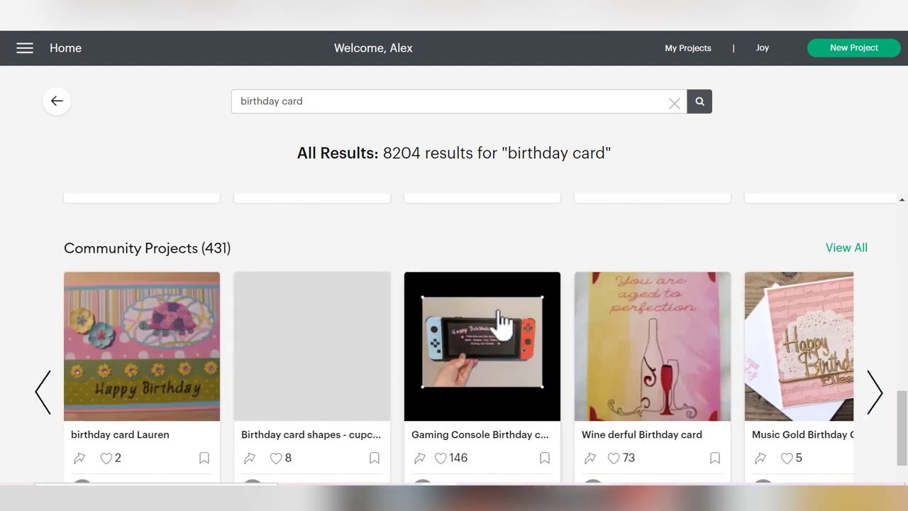
pyautogui.click(878, 397)
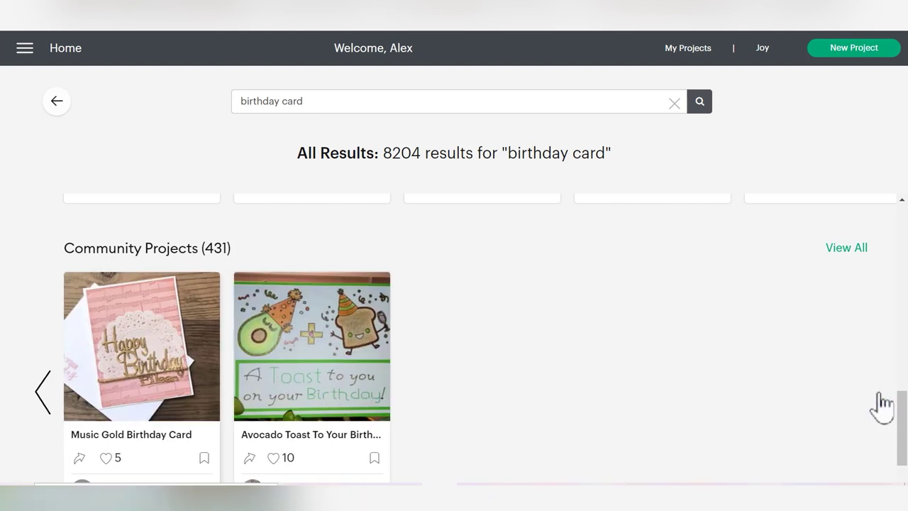
pyautogui.scroll(-2, 837, 376)
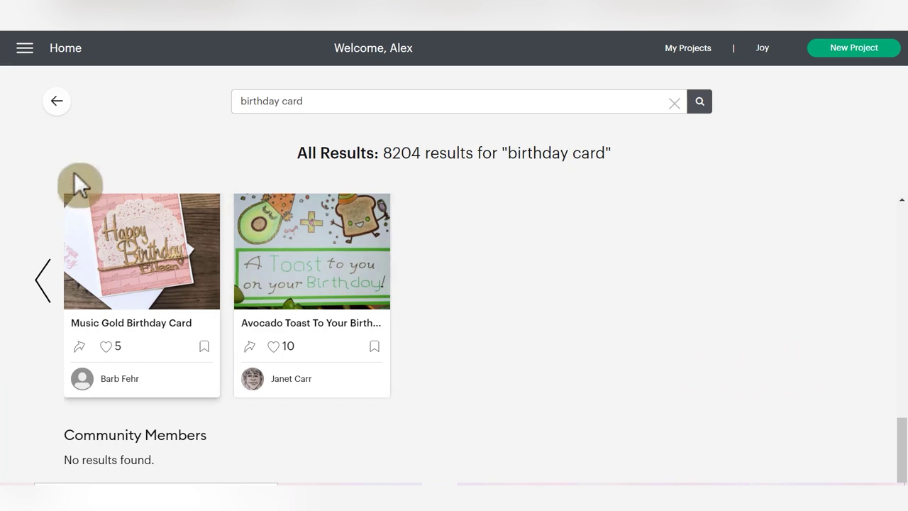
pyautogui.click(63, 103)
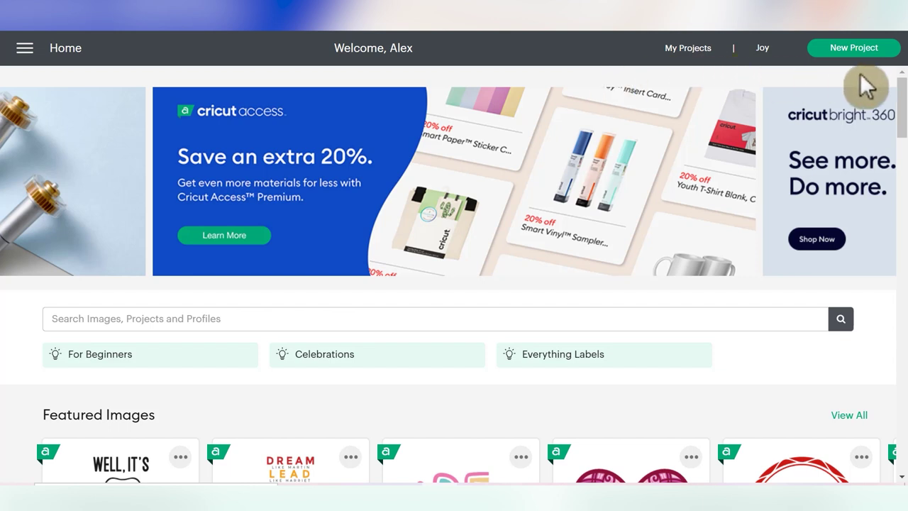
# - Open a blank, untitled canvas with New Project
pyautogui.click(833, 42)
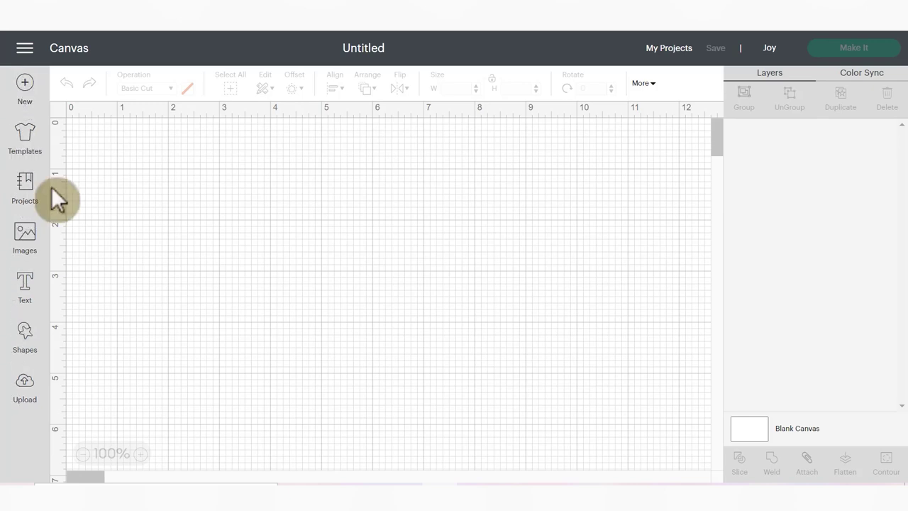
# - Show the ready-made Projects filtered to the Free for Cricut Joy category
pyautogui.click(27, 190)
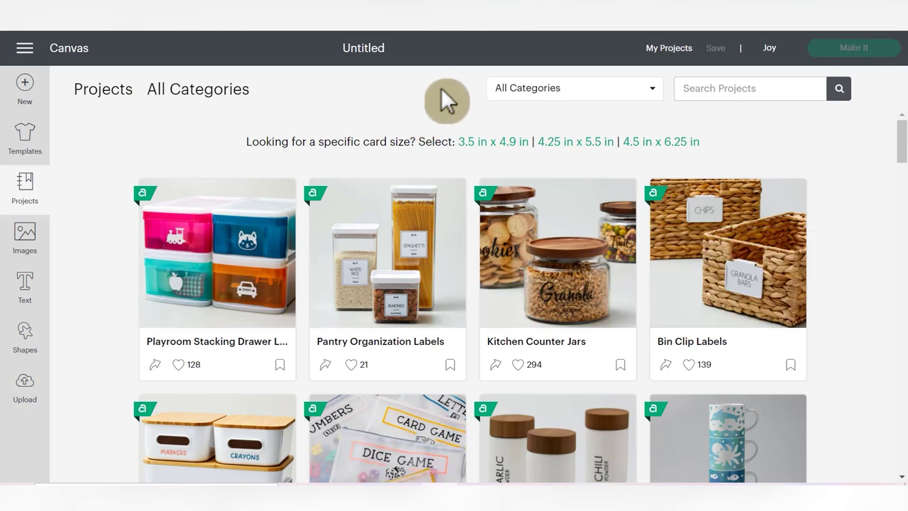
pyautogui.click(655, 90)
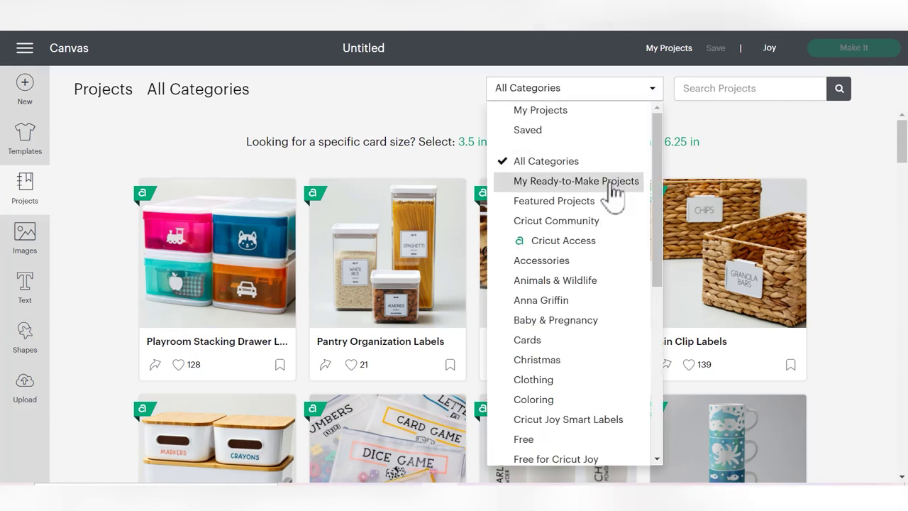
pyautogui.scroll(-2, 608, 234)
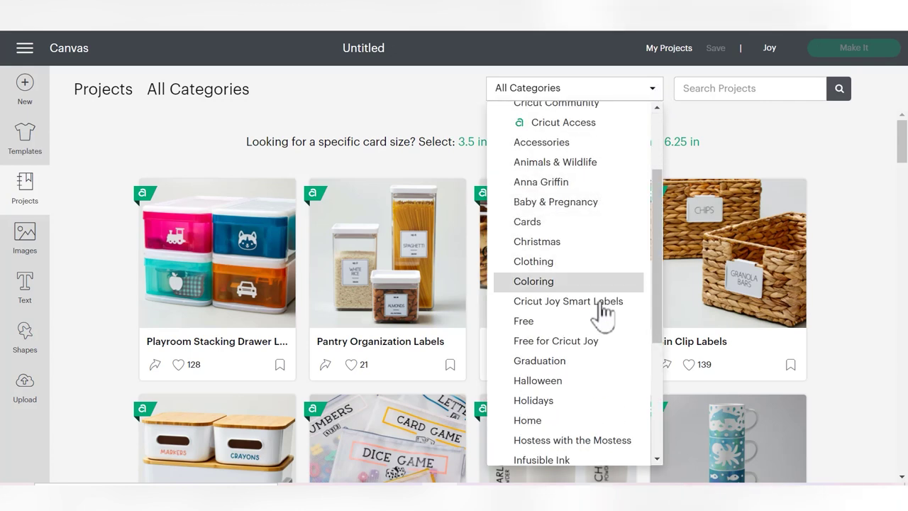
pyautogui.click(597, 344)
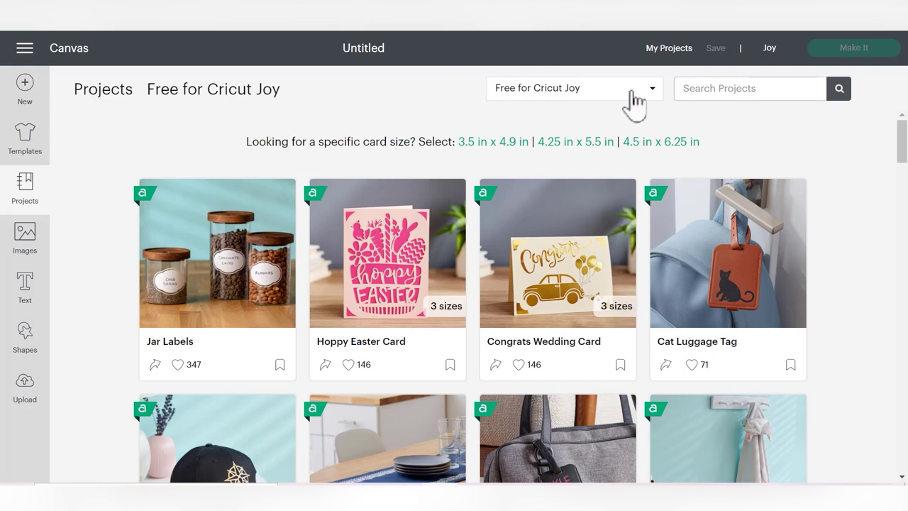
pyautogui.click(748, 89)
pyautogui.write('birthday card')
pyautogui.press('Return')
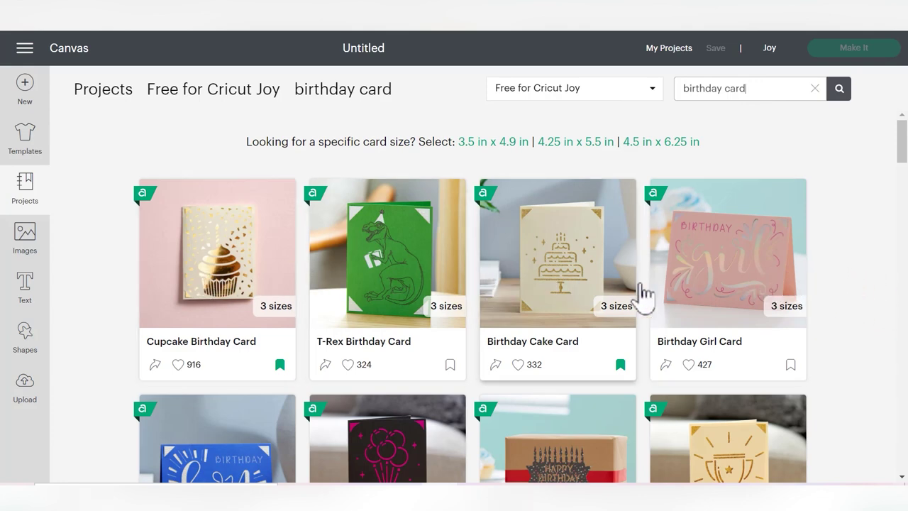
pyautogui.scroll(-3, 758, 265)
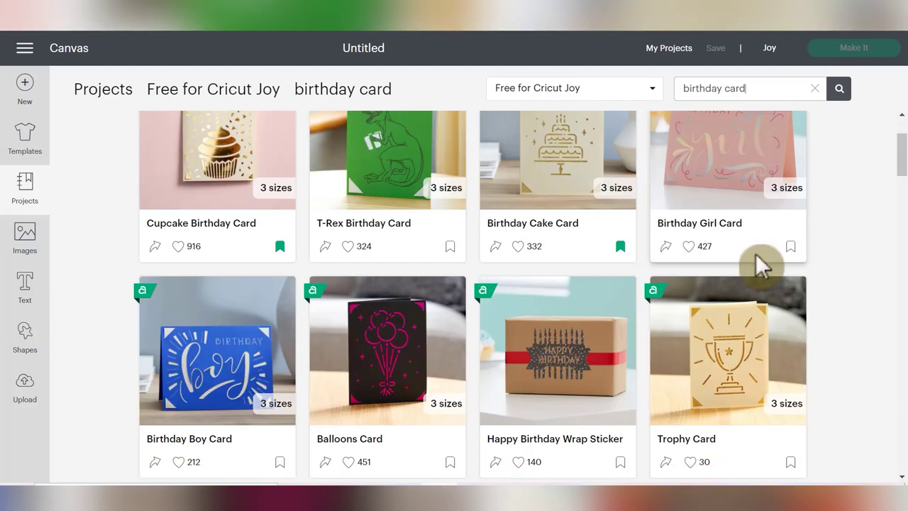
pyautogui.scroll(-3, 756, 251)
pyautogui.scroll(-3, 756, 251)
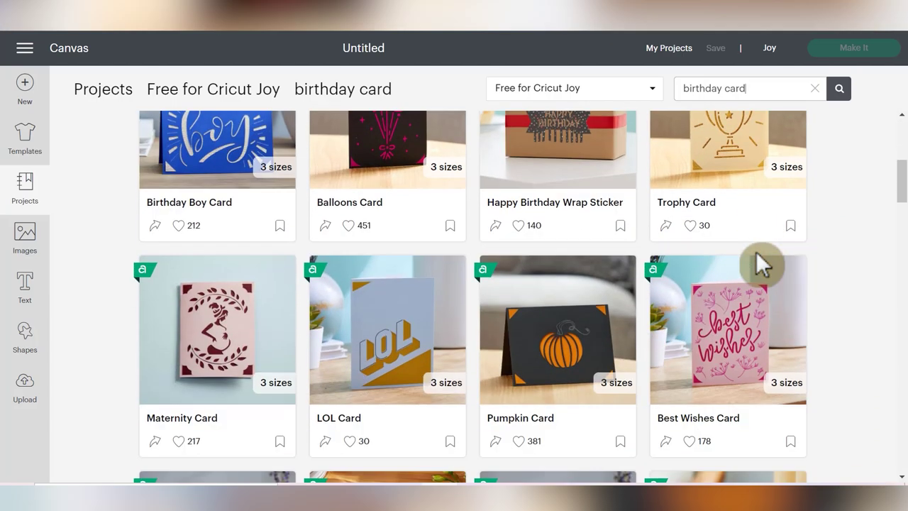
pyautogui.scroll(-3, 755, 251)
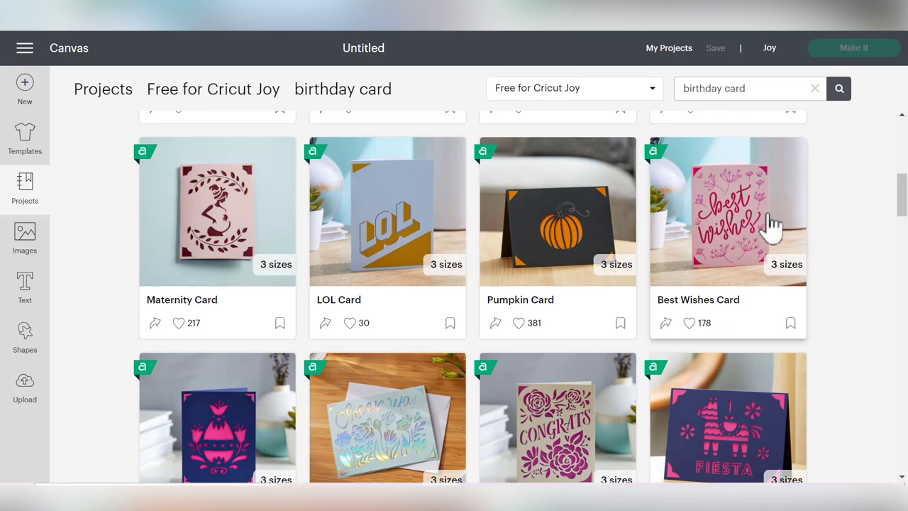
pyautogui.scroll(-3, 770, 227)
pyautogui.scroll(-6, 770, 227)
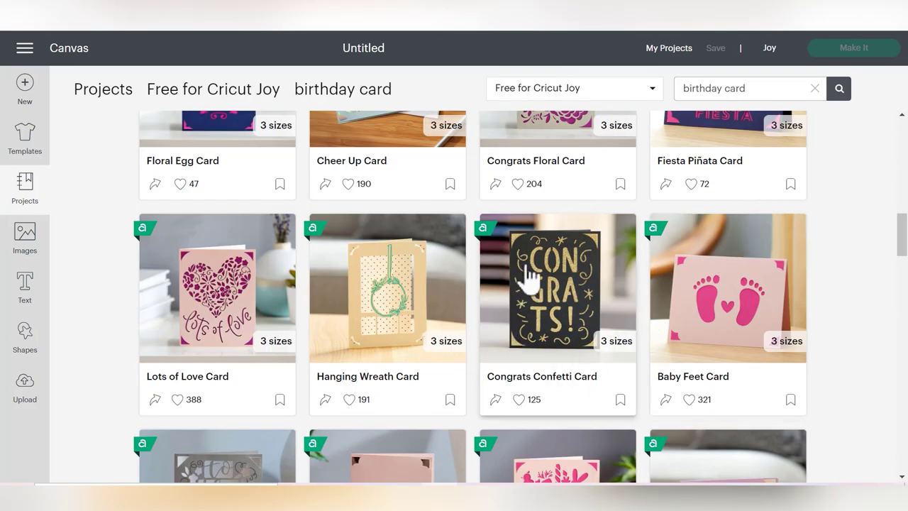
pyautogui.scroll(-6, 573, 265)
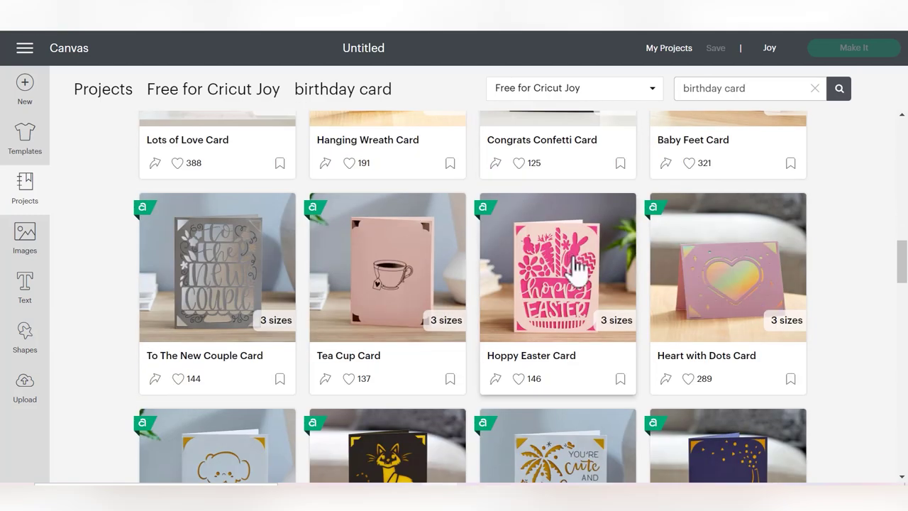
pyautogui.scroll(1, 575, 270)
pyautogui.scroll(20, 575, 268)
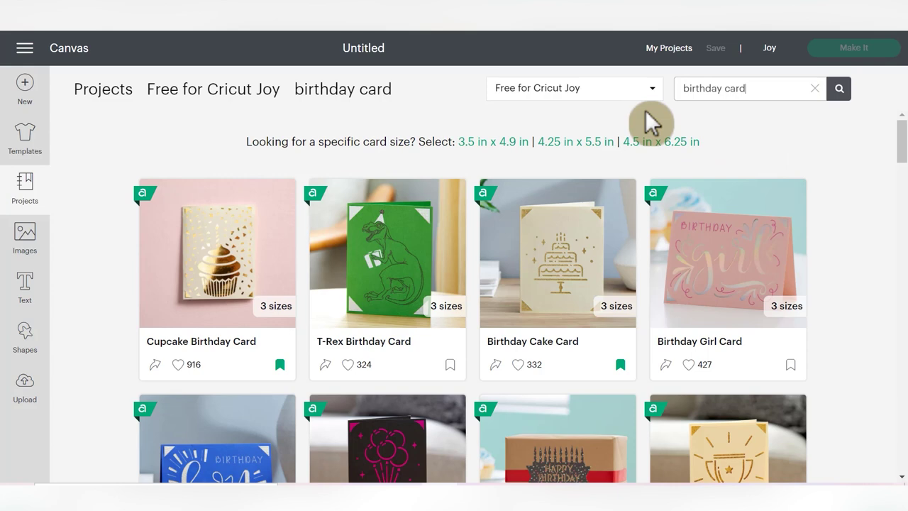
pyautogui.click(815, 89)
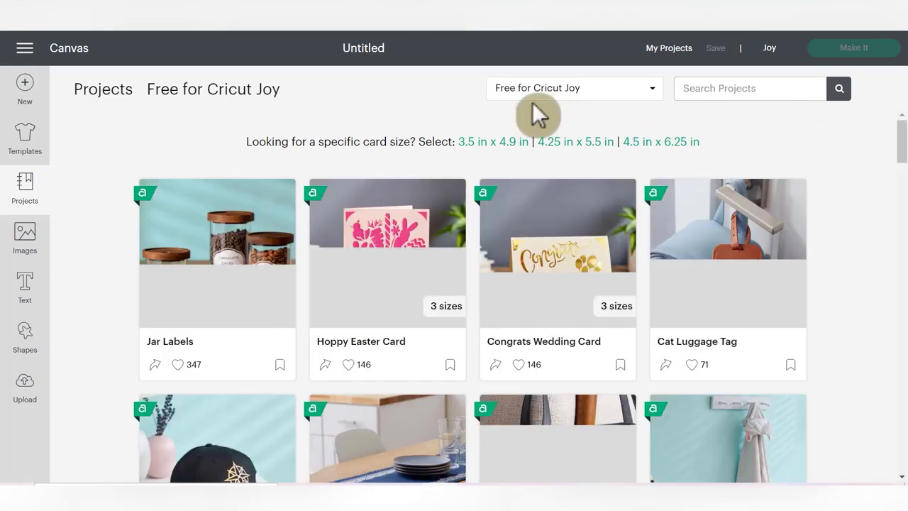
# - Filter Projects to the Cards category and search for 'birthday card'
pyautogui.click(652, 93)
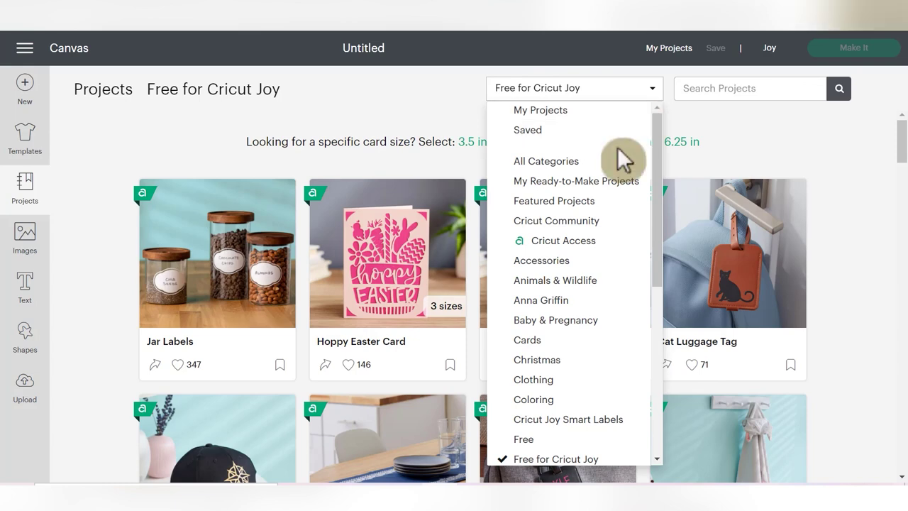
pyautogui.click(567, 342)
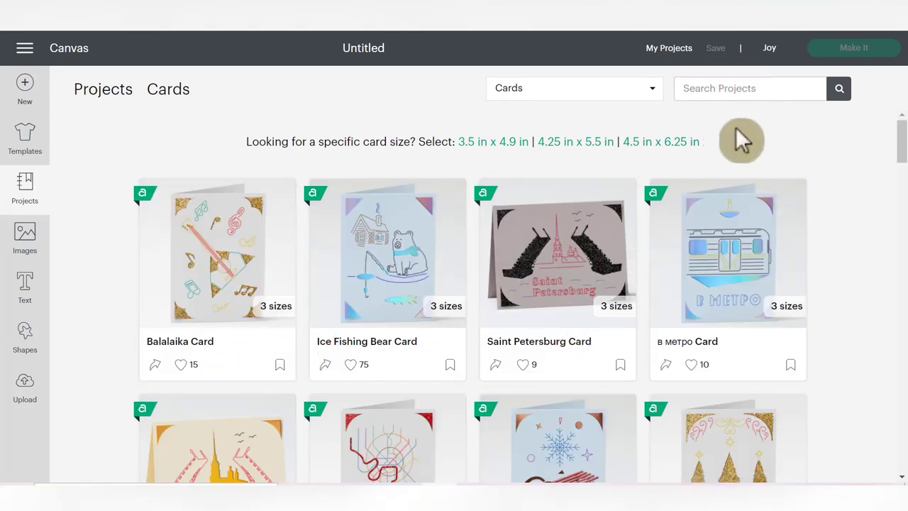
pyautogui.click(734, 88)
pyautogui.write('bi')
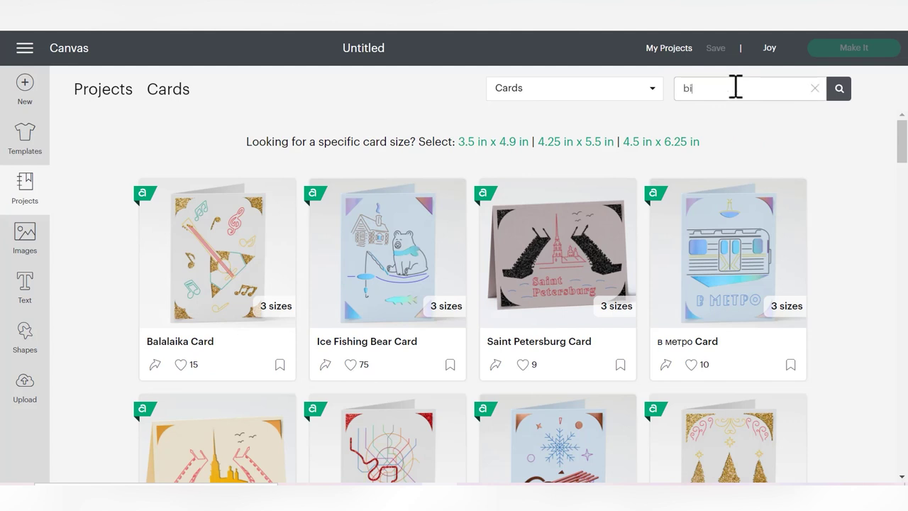
pyautogui.write('rthday card')
pyautogui.press('Return')
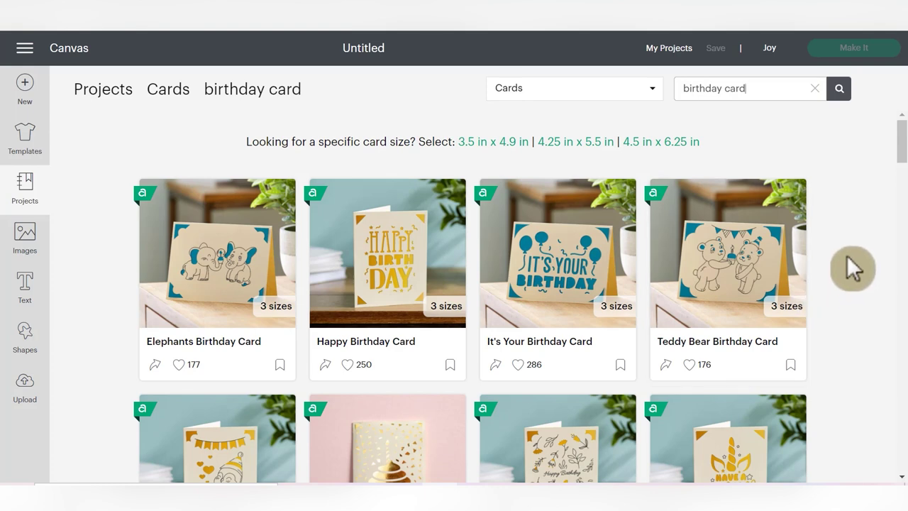
# - Scroll the Cards results until the Penguin Birthday Card tile is visible
pyautogui.scroll(-2, 849, 253)
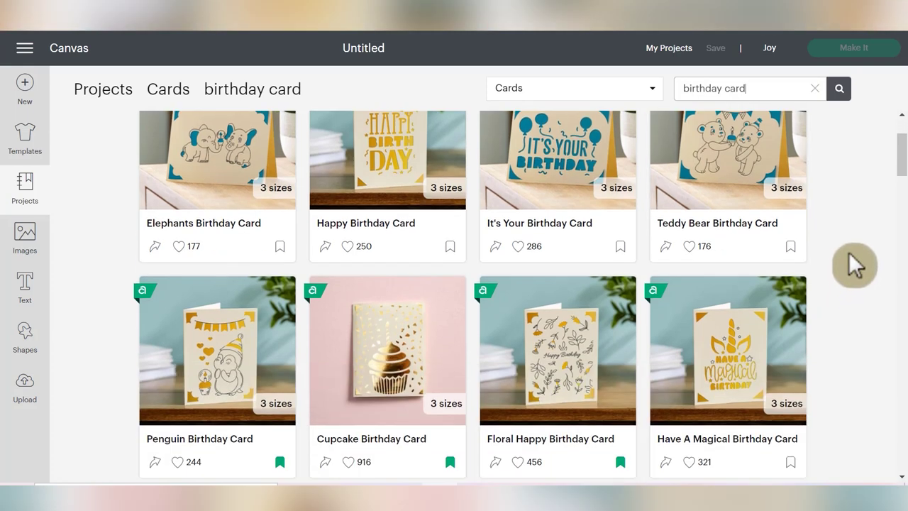
pyautogui.scroll(-2, 849, 249)
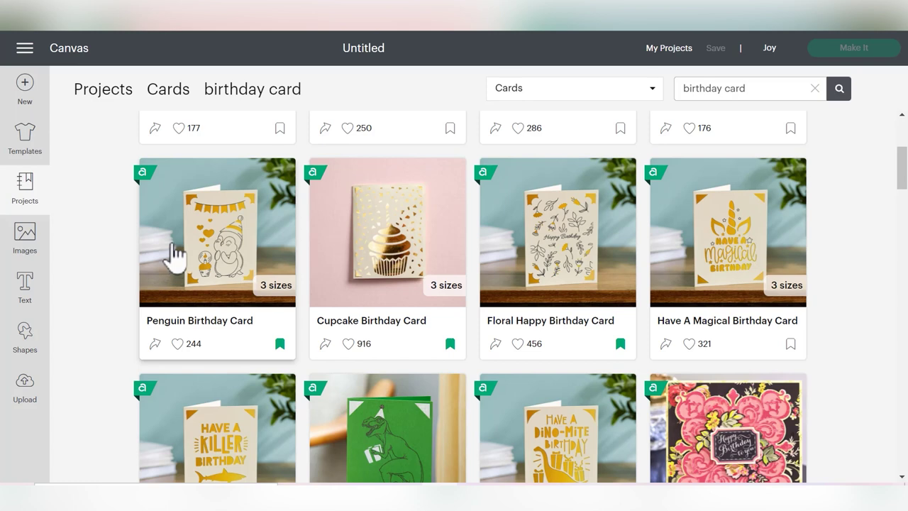
# - Open the Penguin Birthday Card details, view its preview images, and scroll to Finished Size and Materials
pyautogui.click(209, 229)
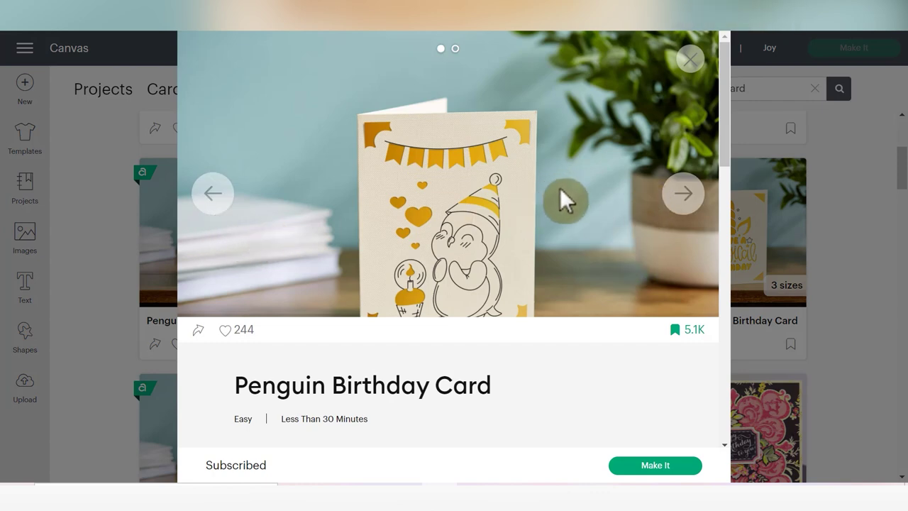
pyautogui.click(684, 195)
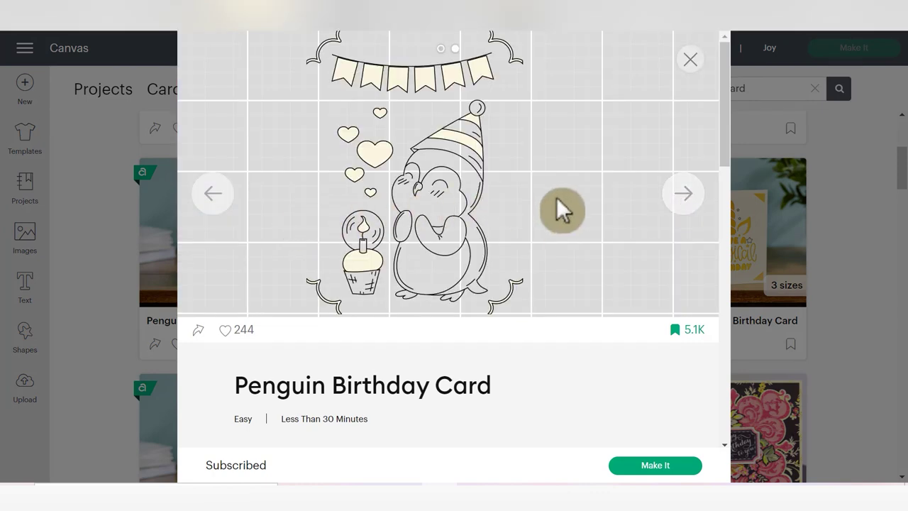
pyautogui.click(684, 199)
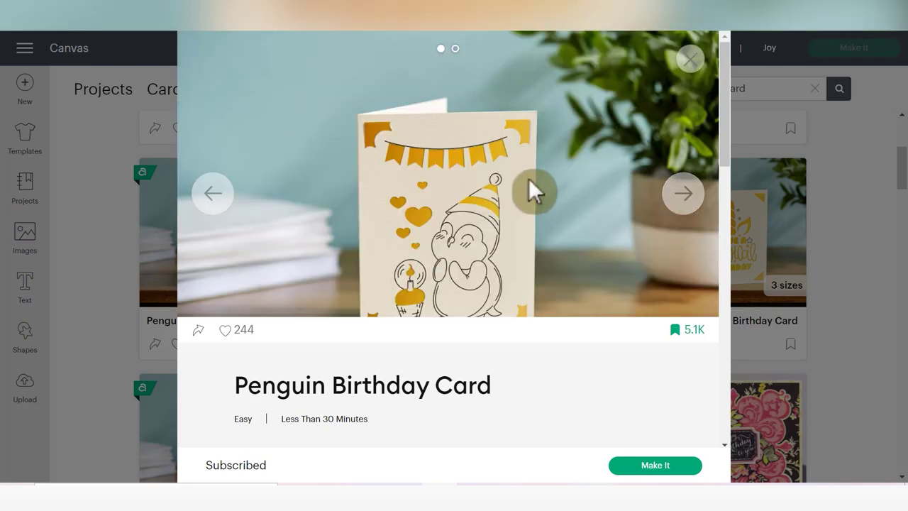
pyautogui.scroll(-2, 541, 148)
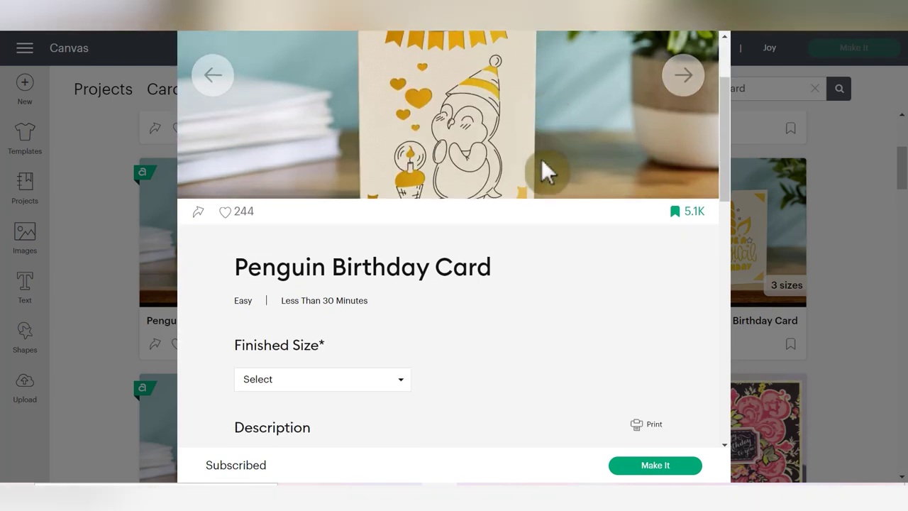
pyautogui.scroll(-2, 541, 159)
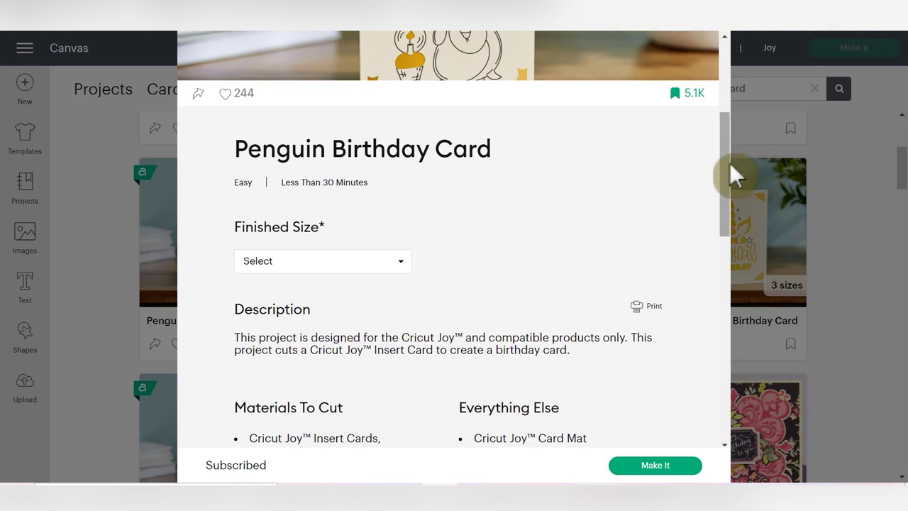
pyautogui.scroll(-1, 730, 169)
pyautogui.moveTo(734, 177); pyautogui.dragTo(734, 202)
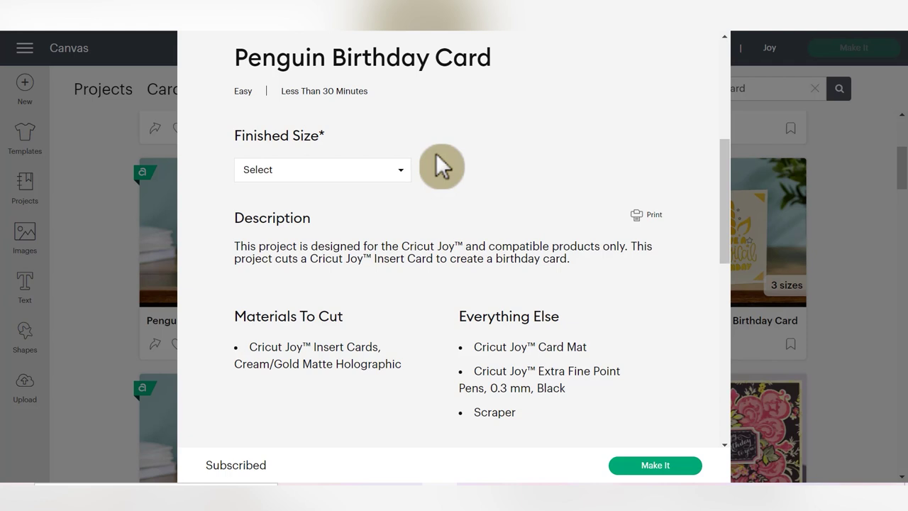
# - Choose the 4.25 in x 5.5 in finished card size and scroll through the description
pyautogui.click(379, 175)
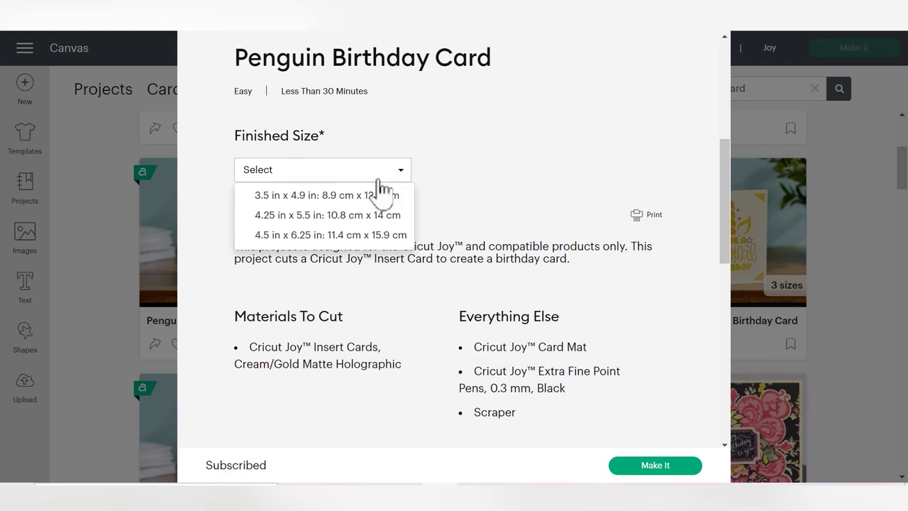
pyautogui.click(378, 219)
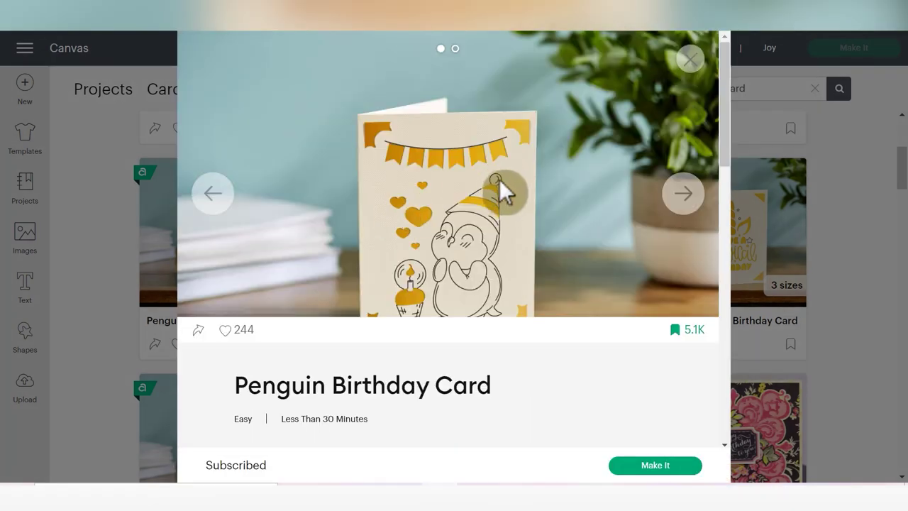
pyautogui.scroll(-3, 543, 185)
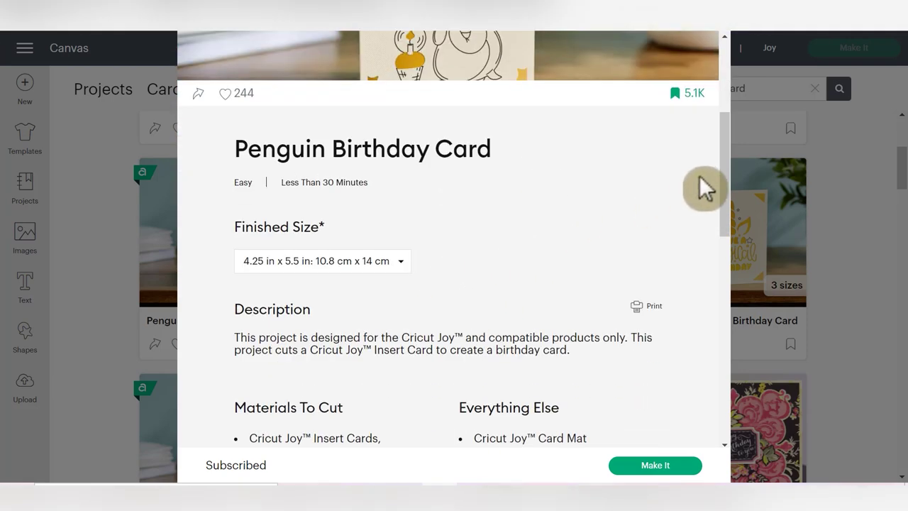
pyautogui.scroll(-3, 656, 170)
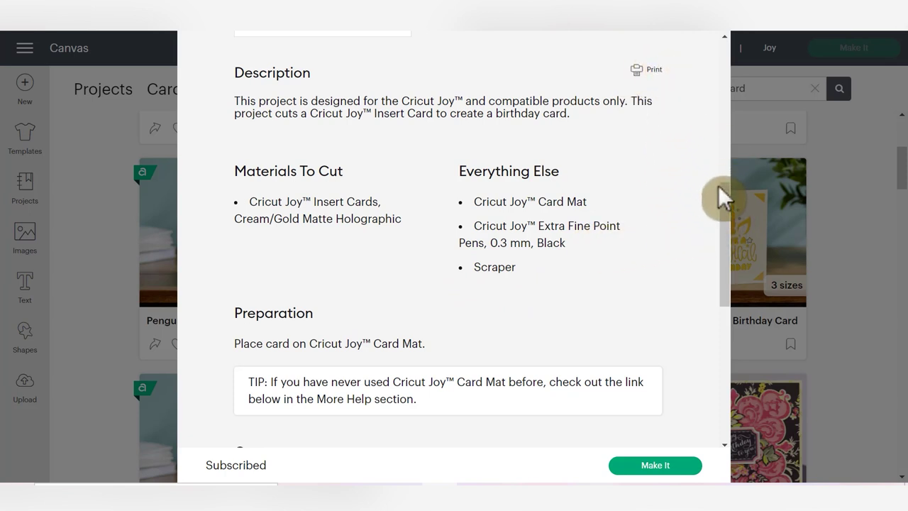
pyautogui.scroll(-4, 723, 190)
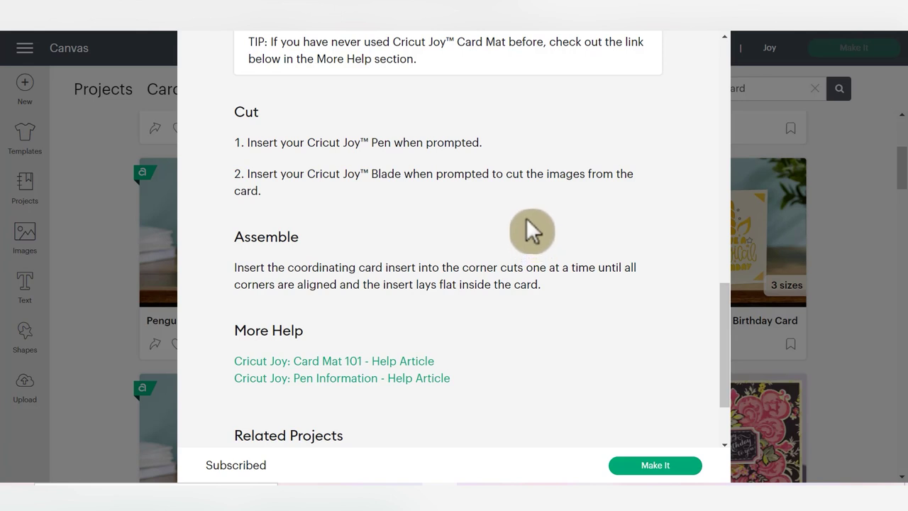
# - Review the Cut, Assemble and Related Projects sections, then start the project with Make It
pyautogui.scroll(2, 524, 218)
pyautogui.scroll(3, 525, 214)
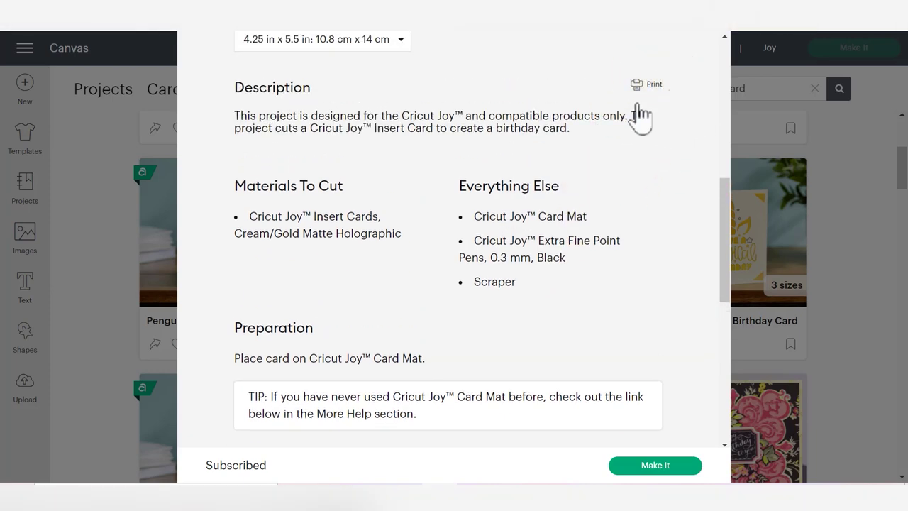
pyautogui.scroll(-4, 691, 218)
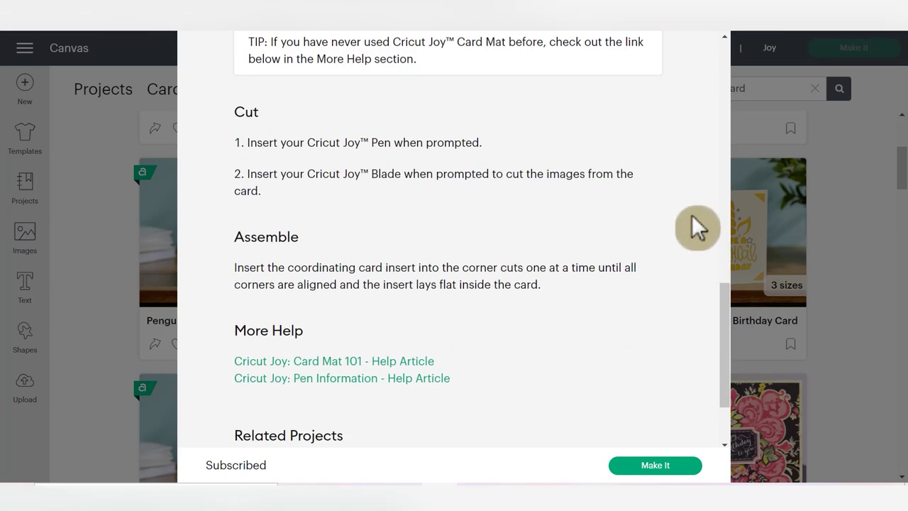
pyautogui.scroll(-2, 685, 217)
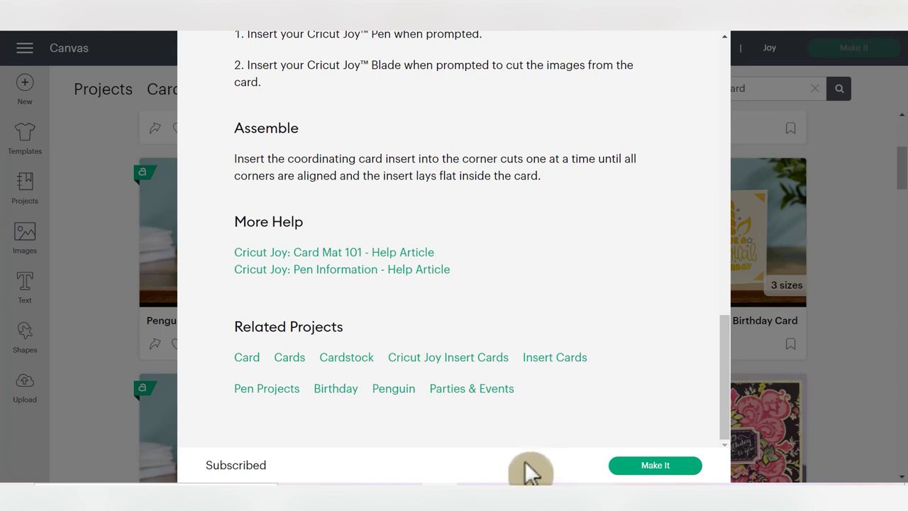
pyautogui.click(691, 467)
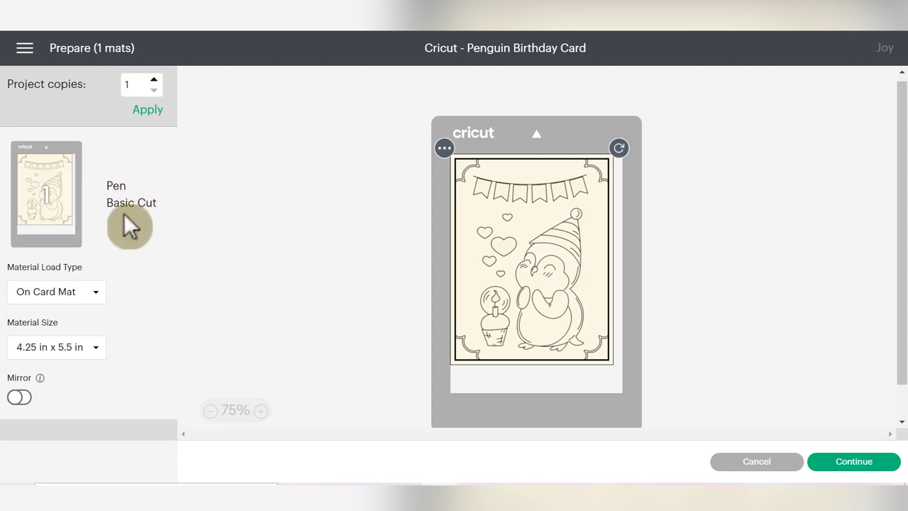
# - Keep the material load type On Card Mat and continue to the making steps
pyautogui.click(98, 297)
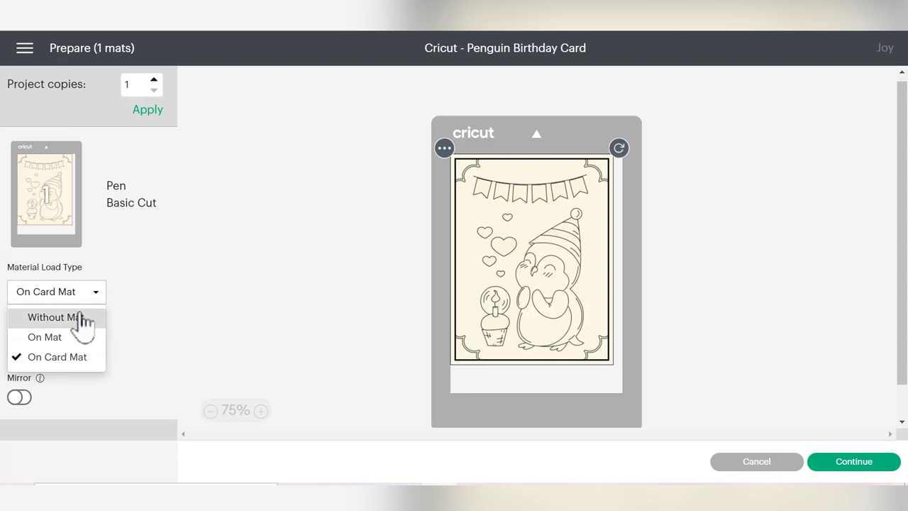
pyautogui.click(84, 360)
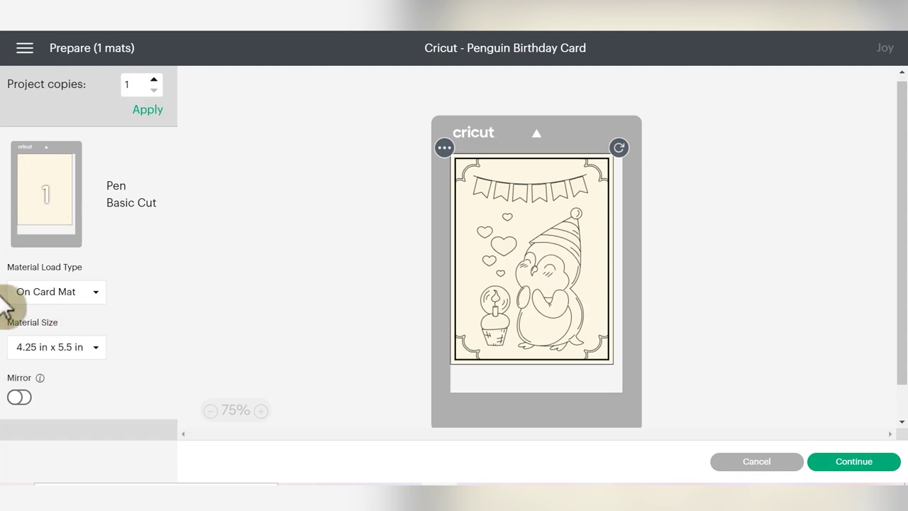
pyautogui.click(855, 462)
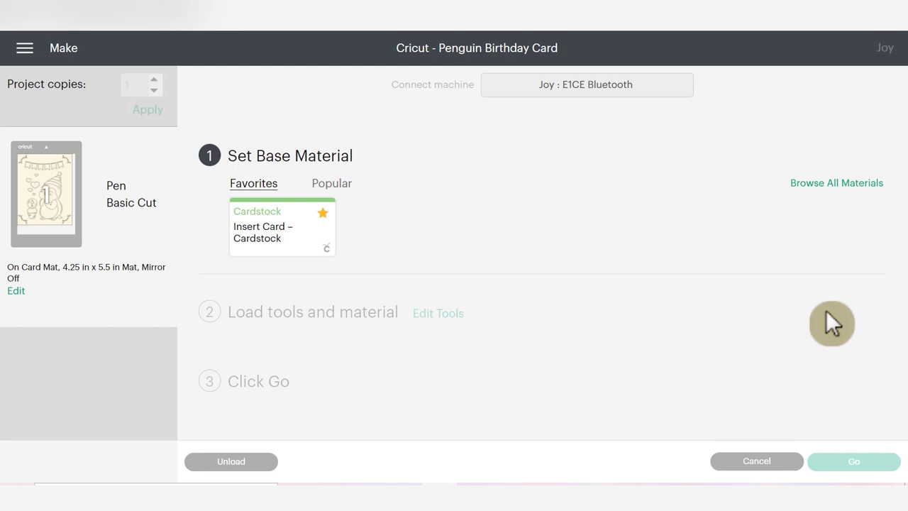
# - Pick Insert Card – Cardstock from the Popular base materials
pyautogui.click(326, 184)
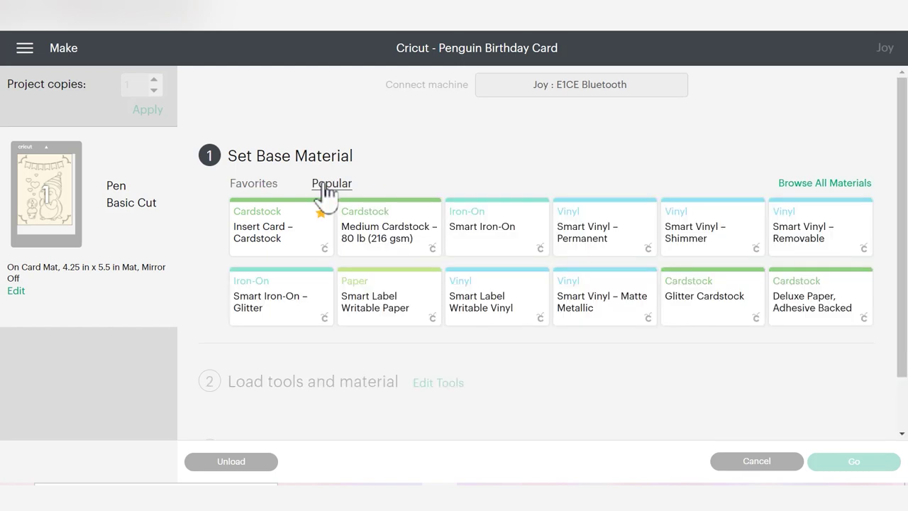
pyautogui.click(302, 232)
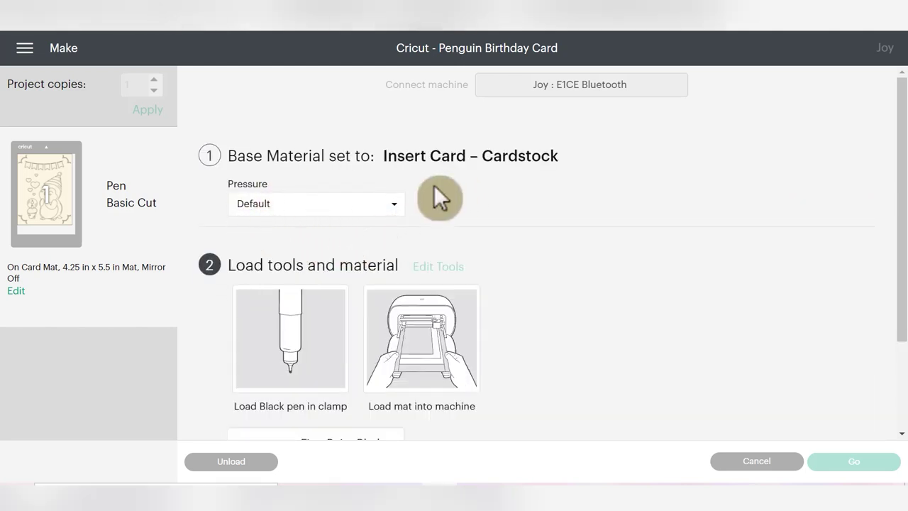
pyautogui.scroll(-2, 437, 186)
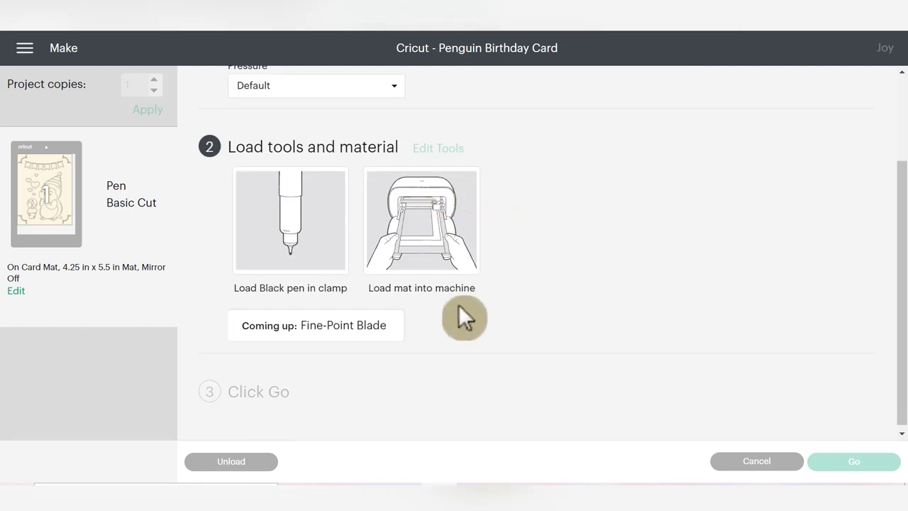